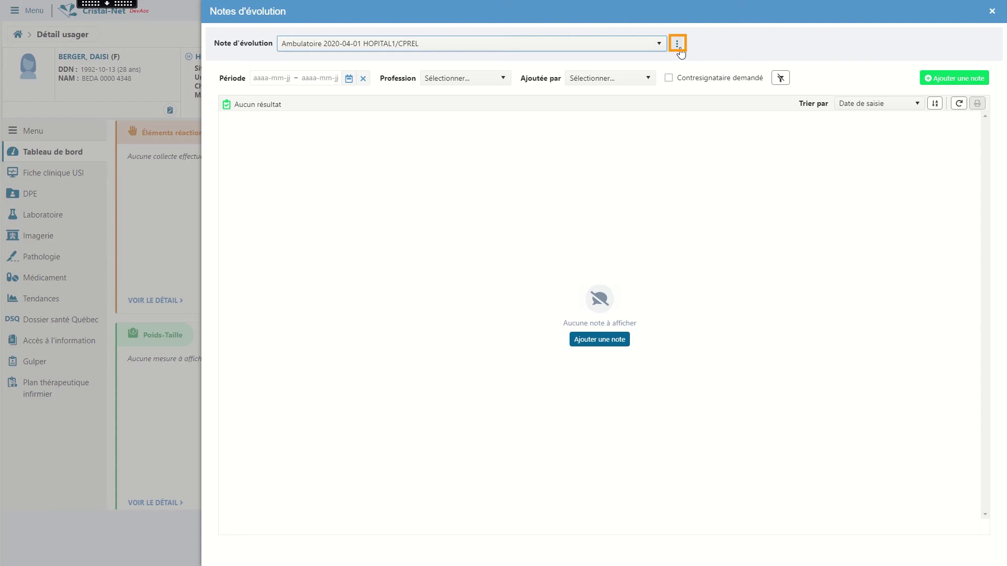
Step: Close the evolution note Ambulatoire 2020-04-01 HOPITAL1/CPREL and accept the warning
left_click(677, 44)
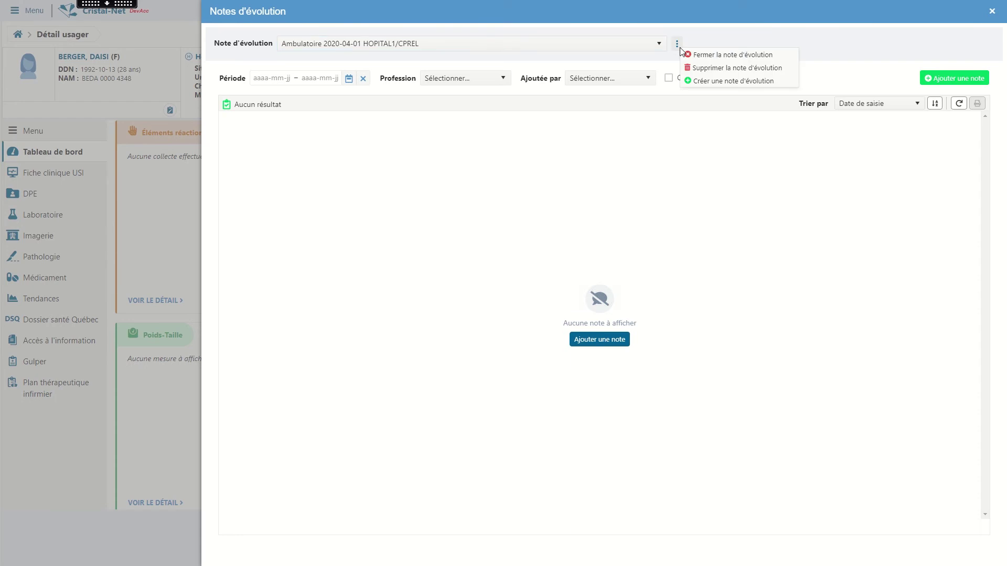
left_click(689, 55)
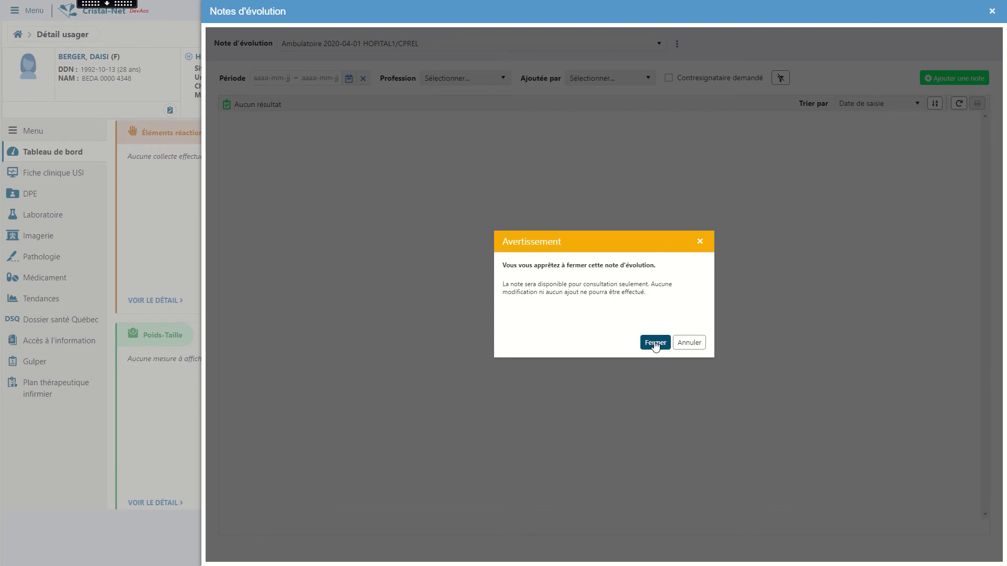
left_click(654, 343)
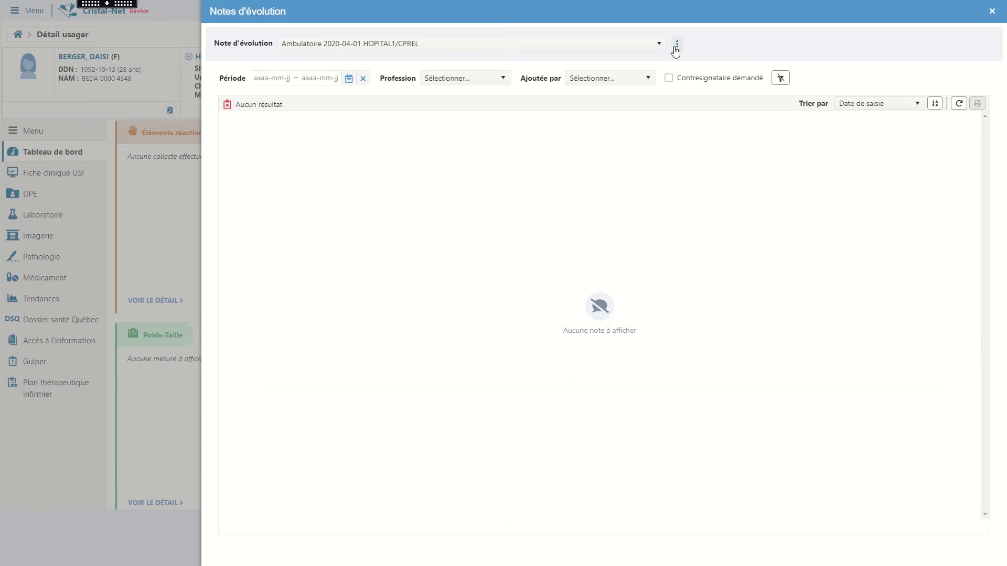
Step: Start a new evolution note of type Ambulatoire titled "Suivi diabète débalancé"
left_click(677, 45)
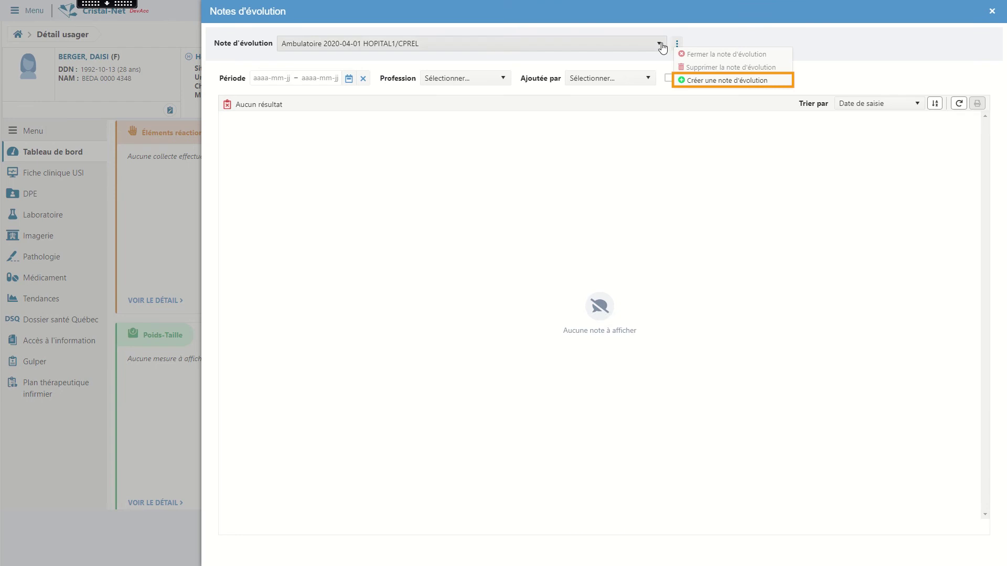
left_click(695, 81)
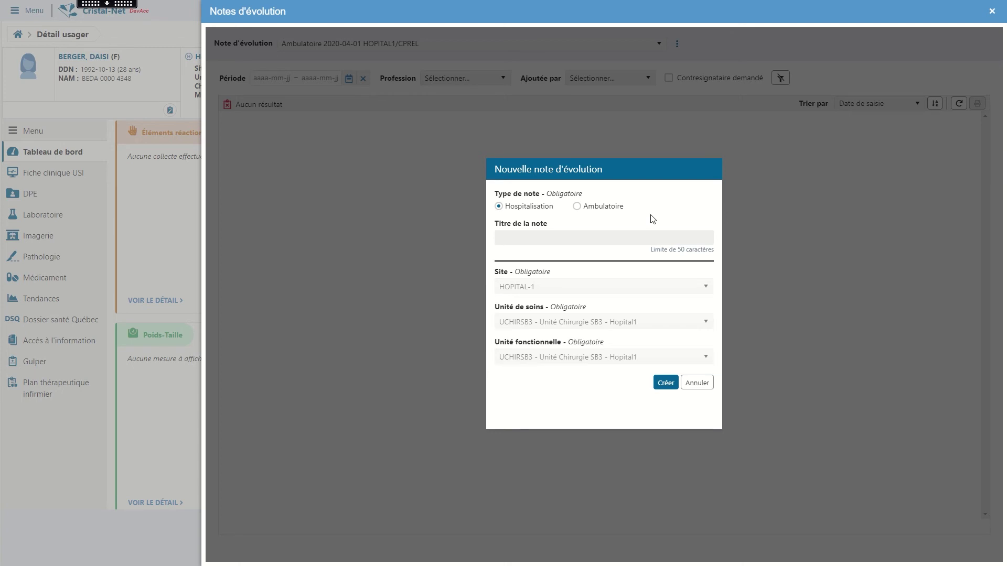
left_click(576, 206)
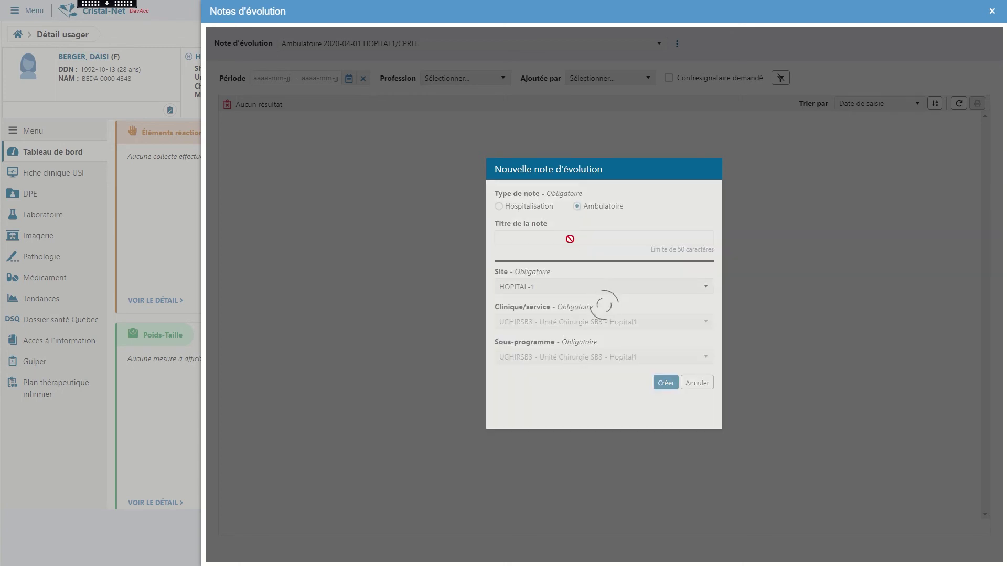
left_click(570, 238)
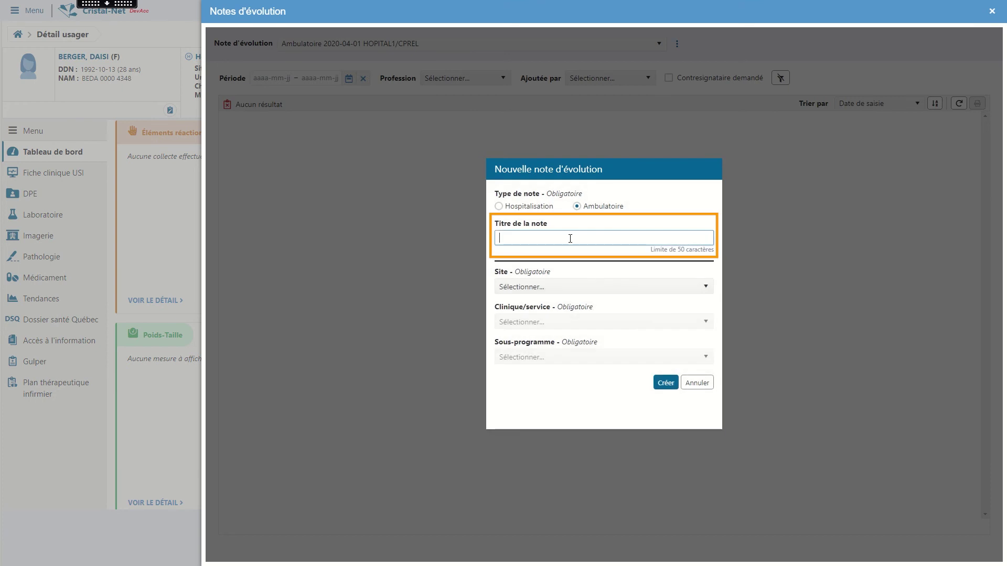
type("Suivi diabète ")
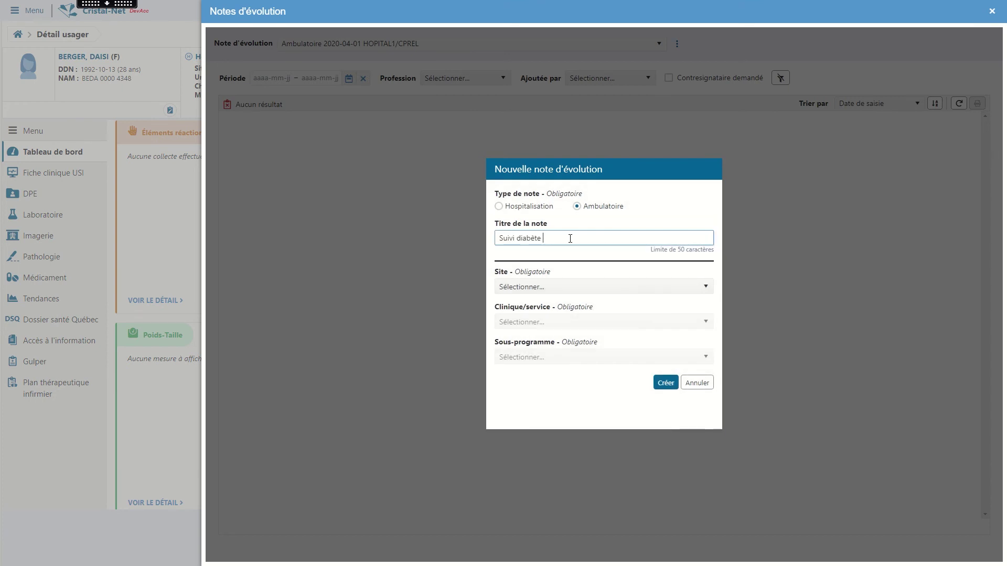
type("débalancé")
Step: Set the site to HOPITAL-1 and the clinic to CDIAB - Clin. Diabete - Hopital1, and create the note
left_click(562, 292)
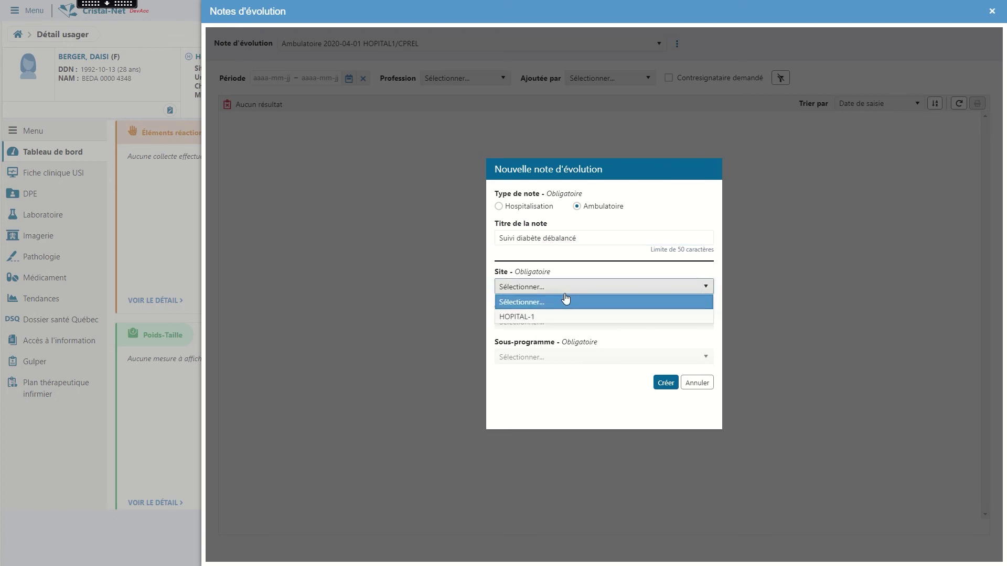
left_click(561, 318)
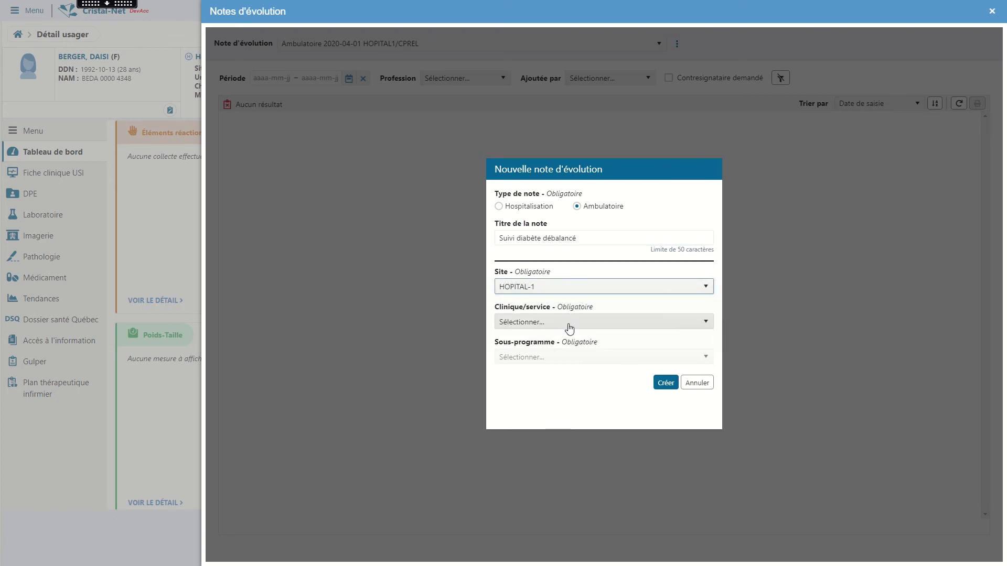
left_click(569, 327)
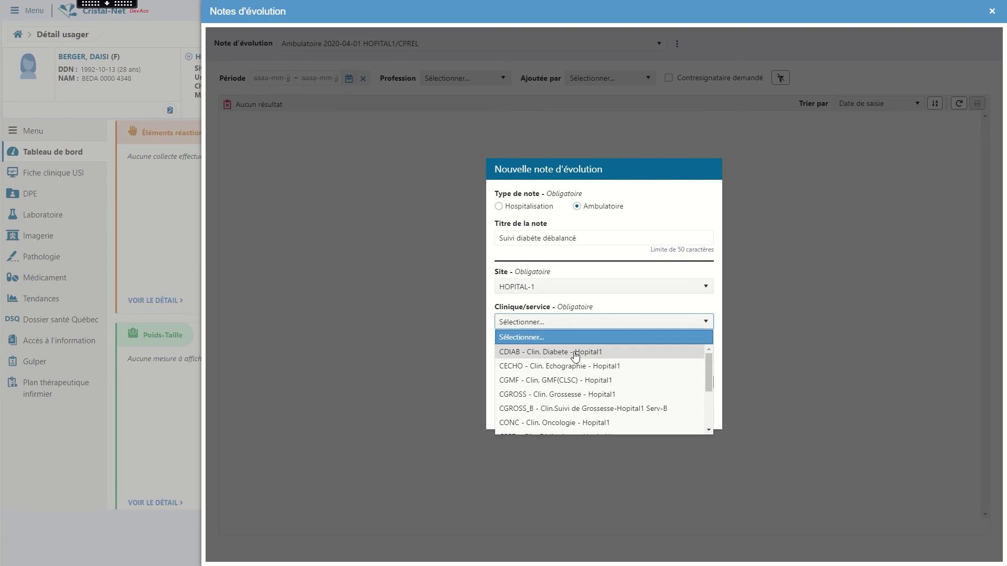
left_click(576, 352)
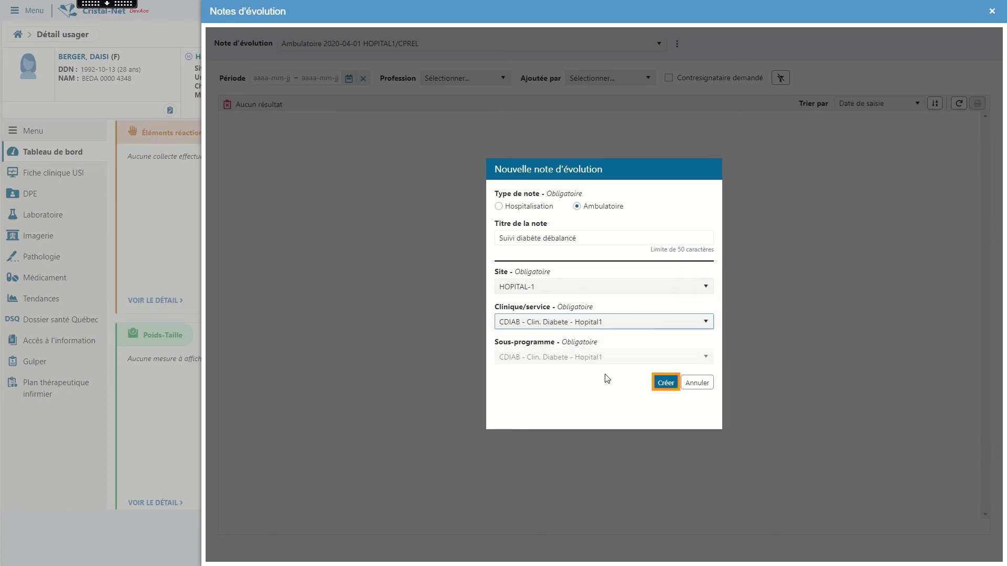
left_click(663, 385)
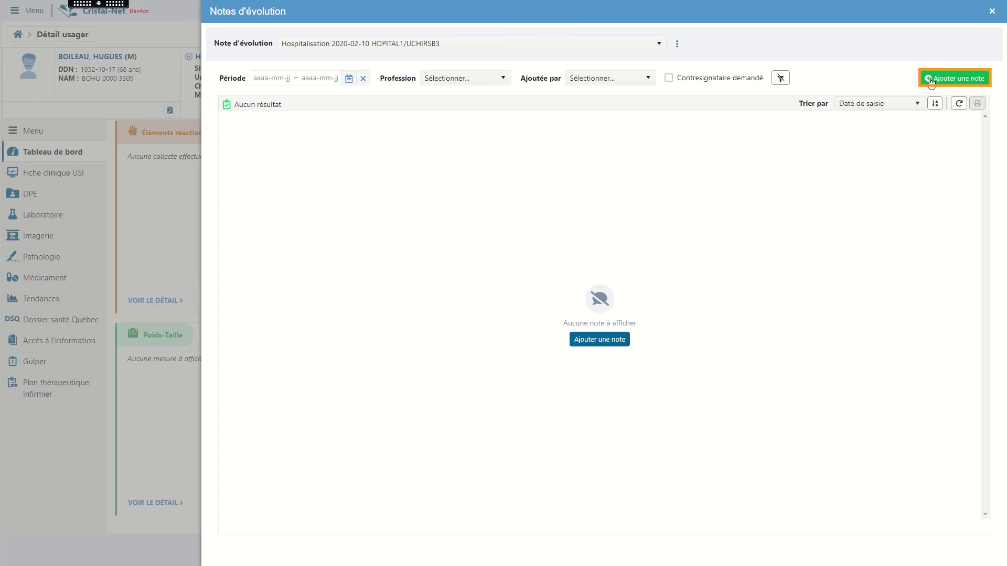
Step: Write a late entry in the Hospitalisation 2020-02-10 note reading "Présente palpitation, signes vitaux contrôlés." and request a countersigner
left_click(930, 80)
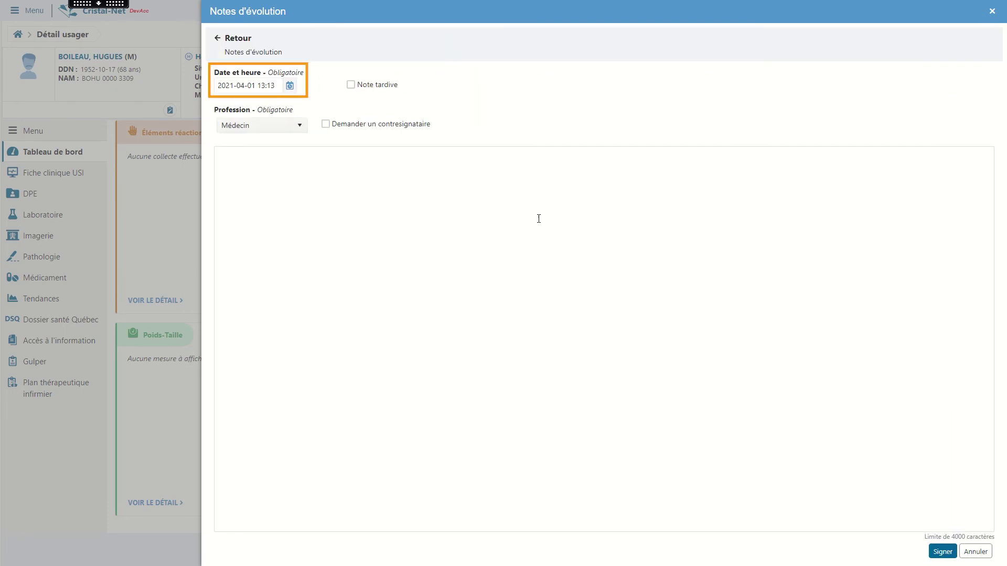
left_click(350, 84)
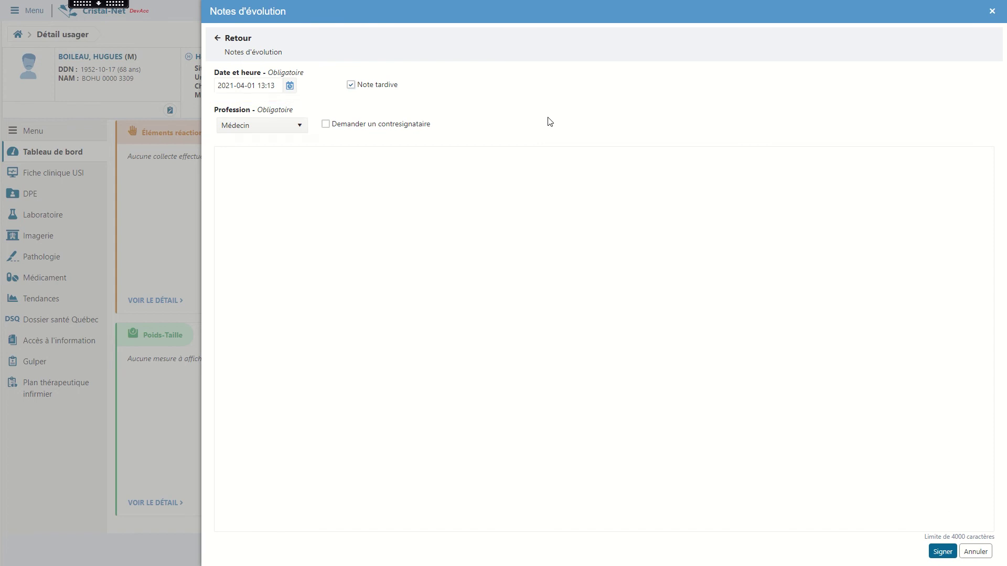
left_click(479, 184)
type("Présente palpitation, signes vitaux contrôlés.")
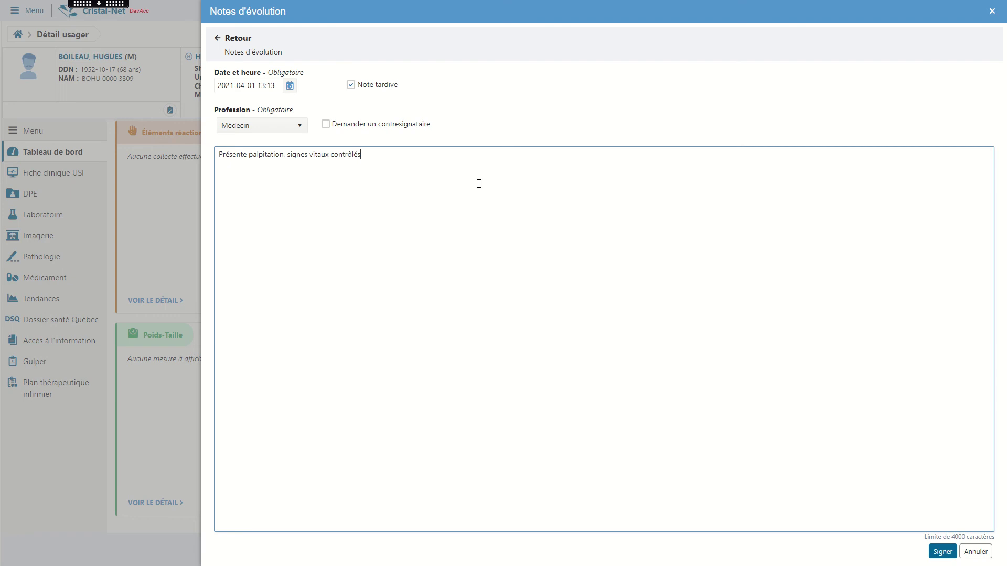
left_click(326, 124)
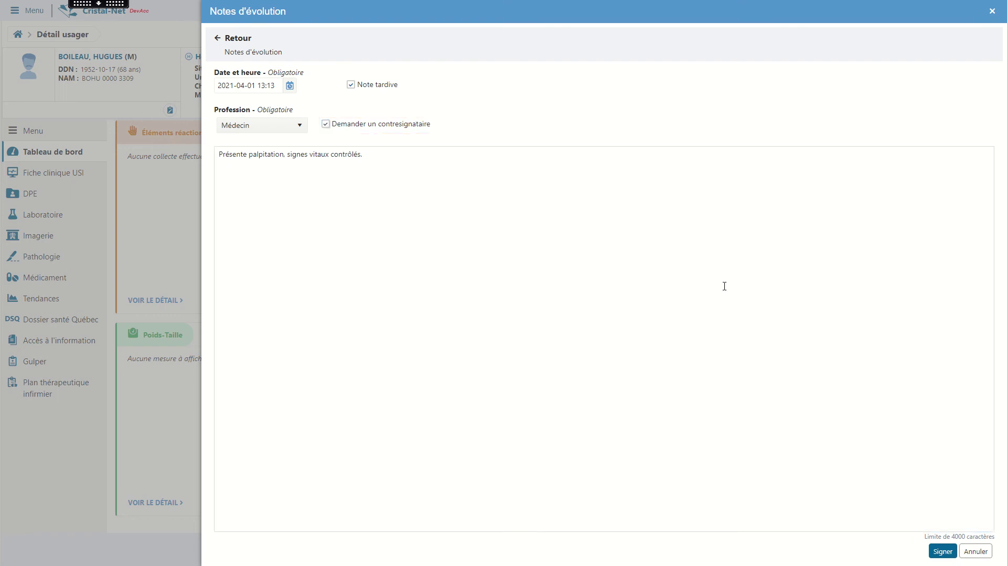
Step: Sign the new entry, validating the identity with the account password
left_click(943, 552)
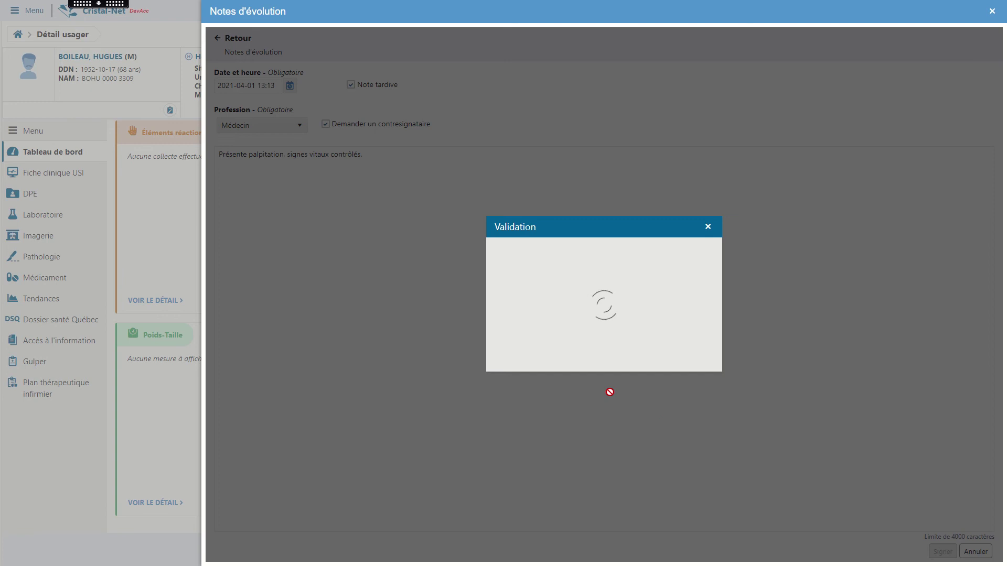
left_click(621, 304)
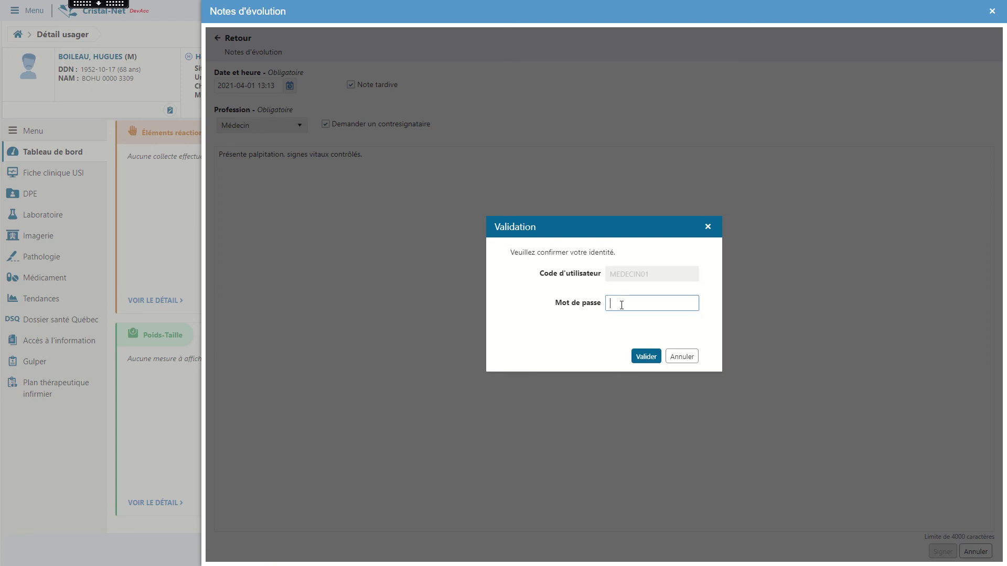
type("••••••••••")
left_click(638, 361)
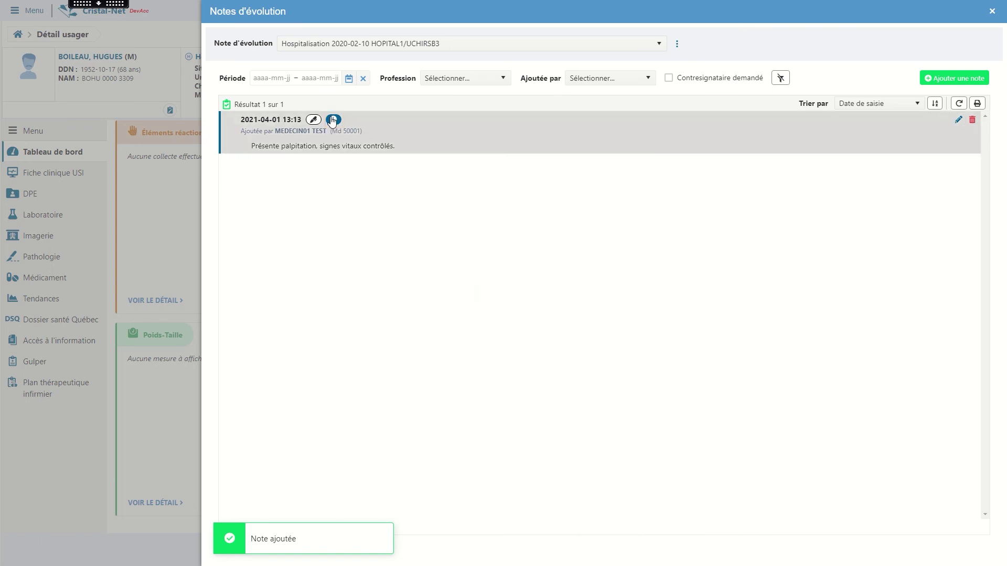
mouse_move(332, 121)
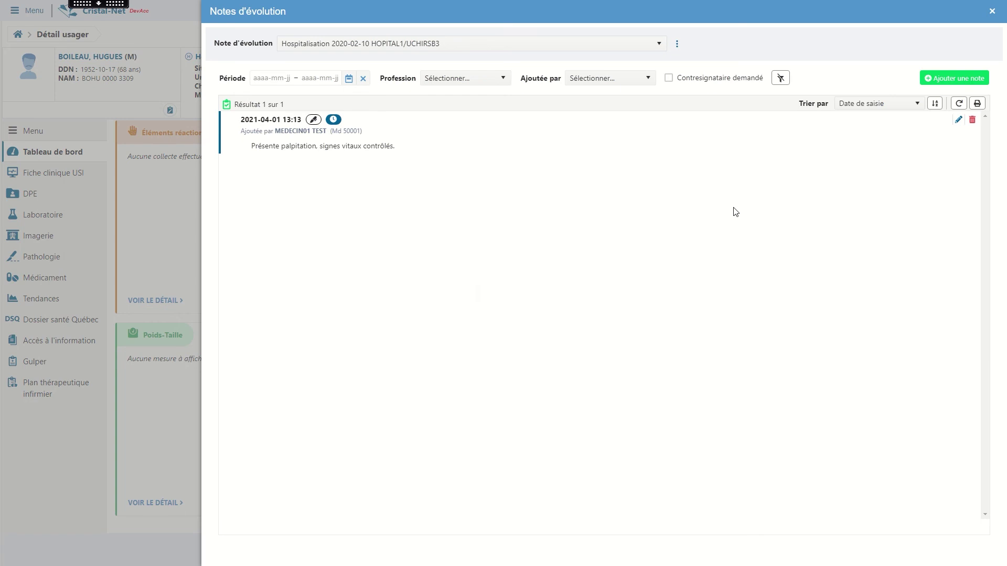
Step: Open the signed entry for modification and set its time to 11:00 on 2021-04-01
left_click(959, 120)
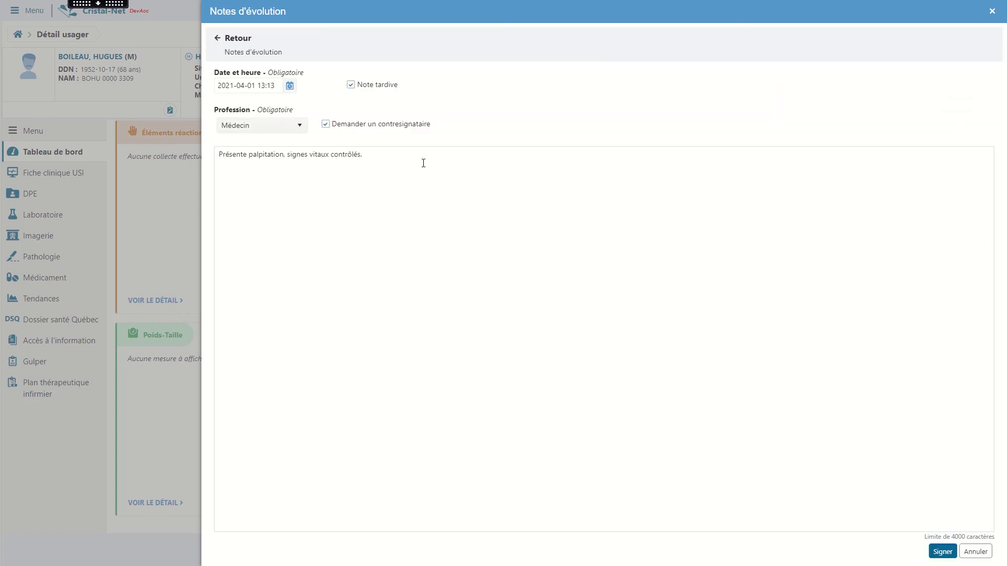
left_click(289, 85)
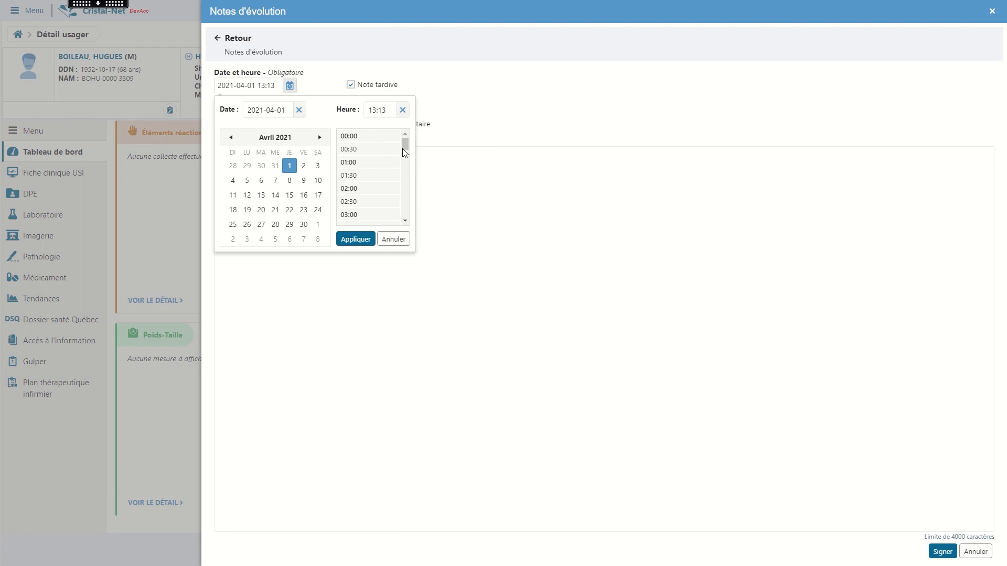
left_click_drag(402, 149, 402, 175)
left_click(369, 180)
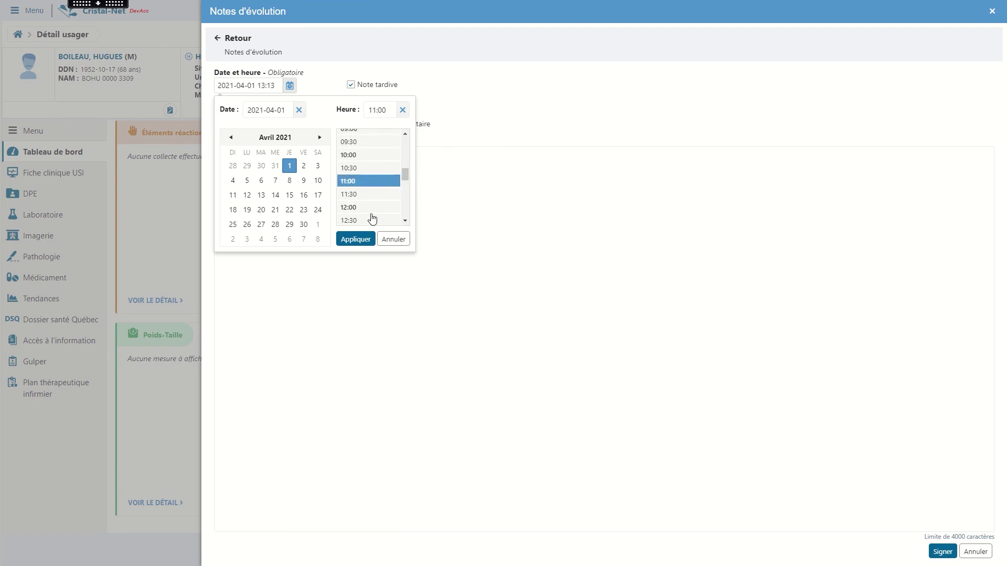
left_click(362, 239)
Step: Sign the modified entry with the account password and expand its version history
left_click(942, 552)
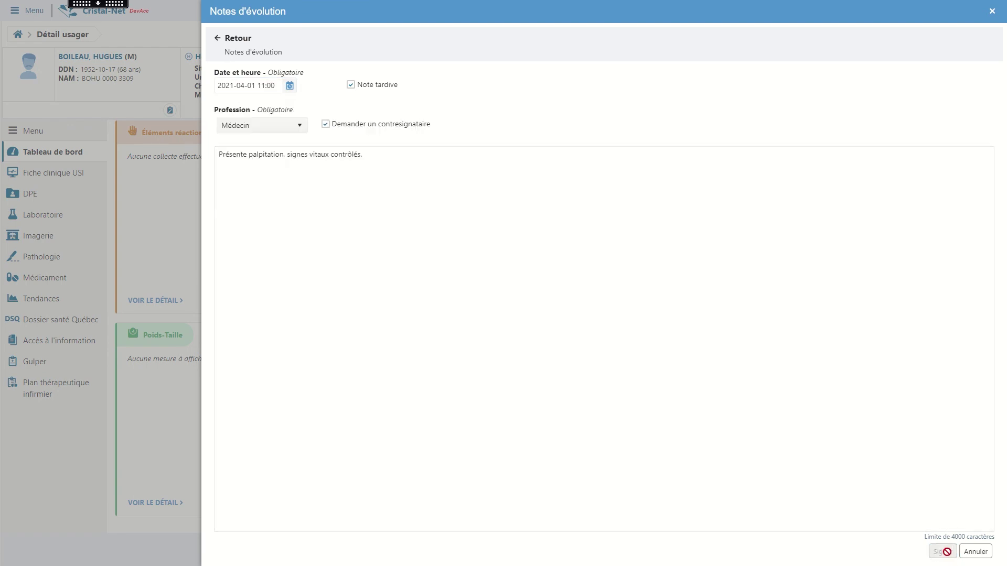
left_click(658, 304)
key("Return")
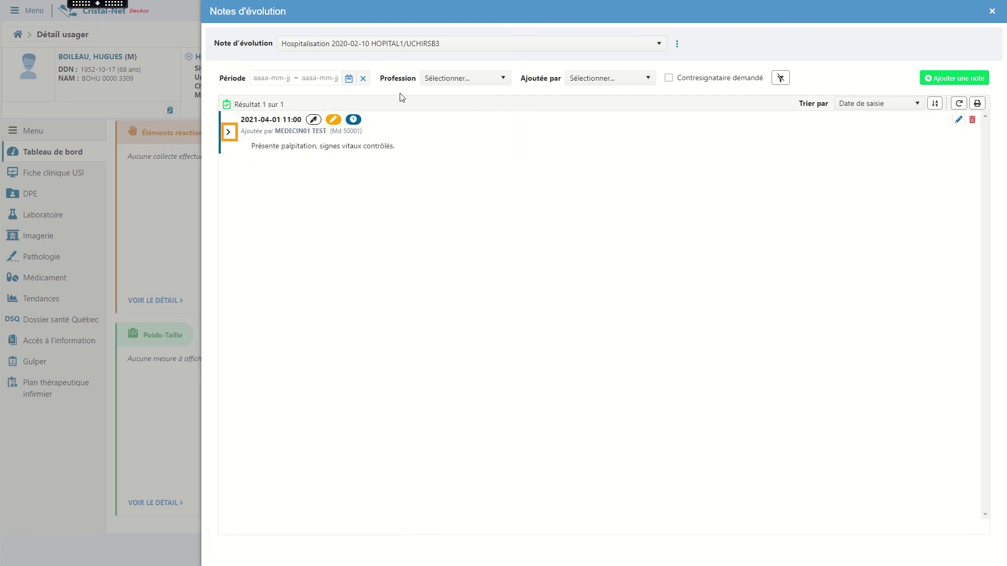
left_click(228, 132)
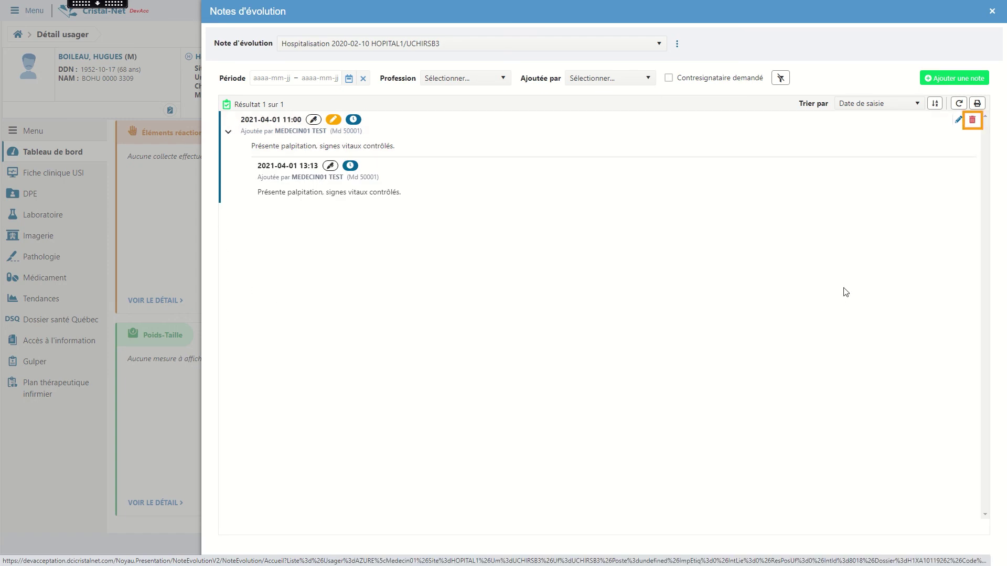
Step: Delete the 11:00 entry with the deletion reason Erreur de saisie and expand its version history
left_click(974, 121)
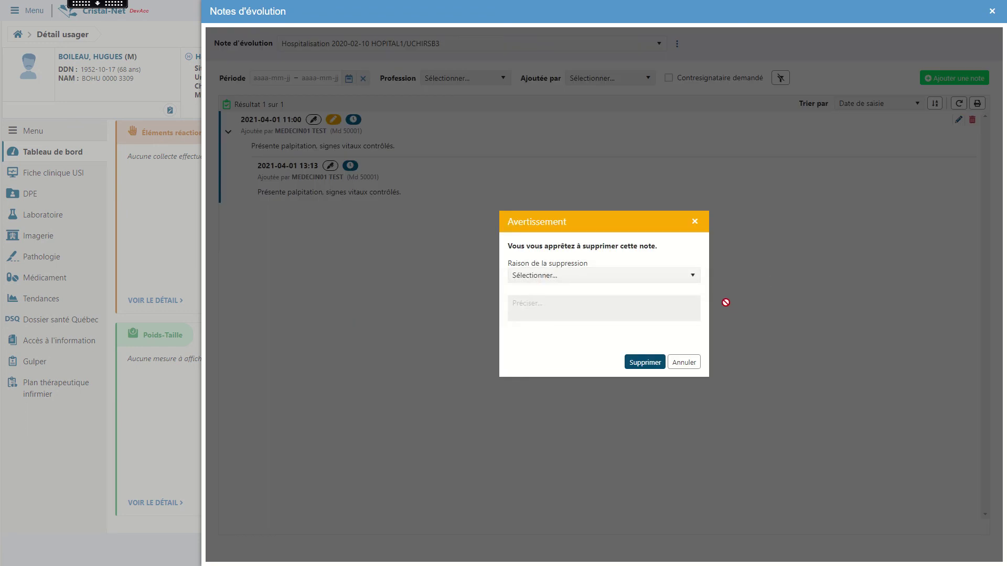
left_click(686, 283)
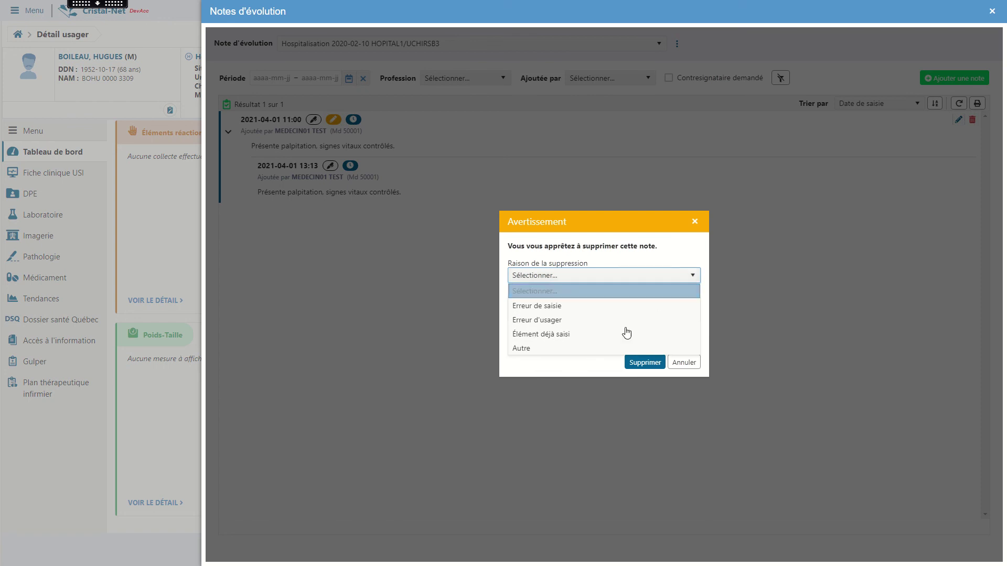
left_click(600, 351)
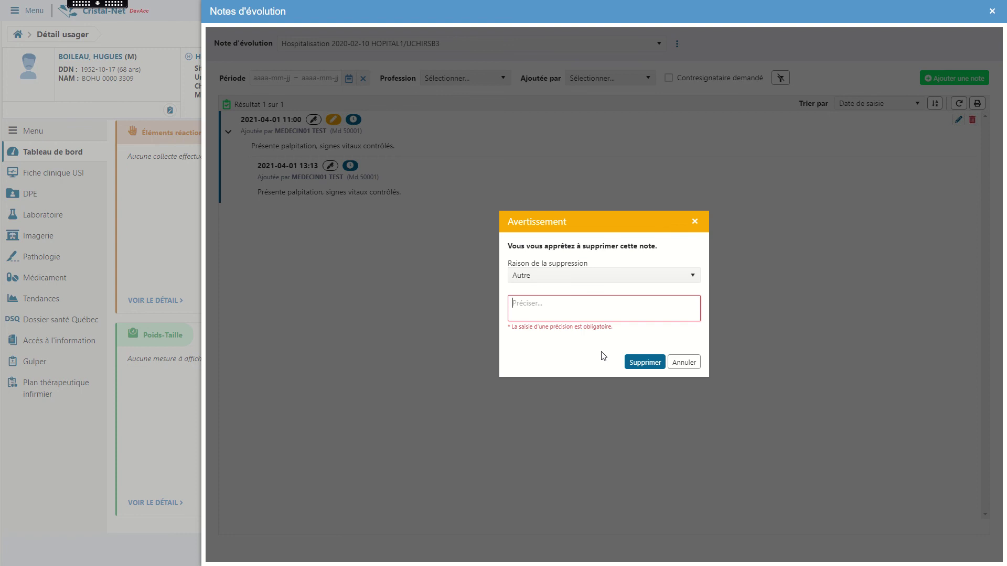
left_click(625, 276)
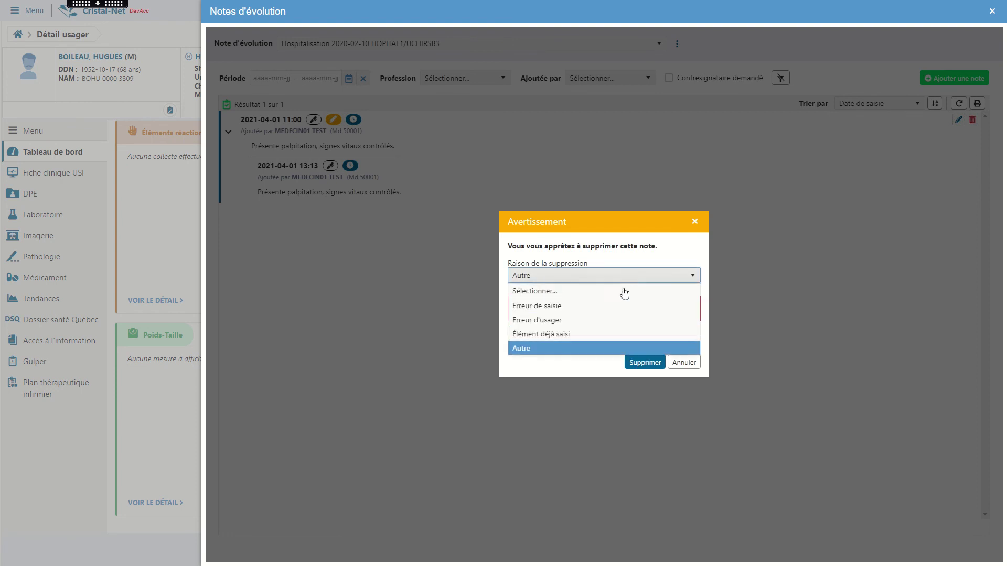
left_click(623, 307)
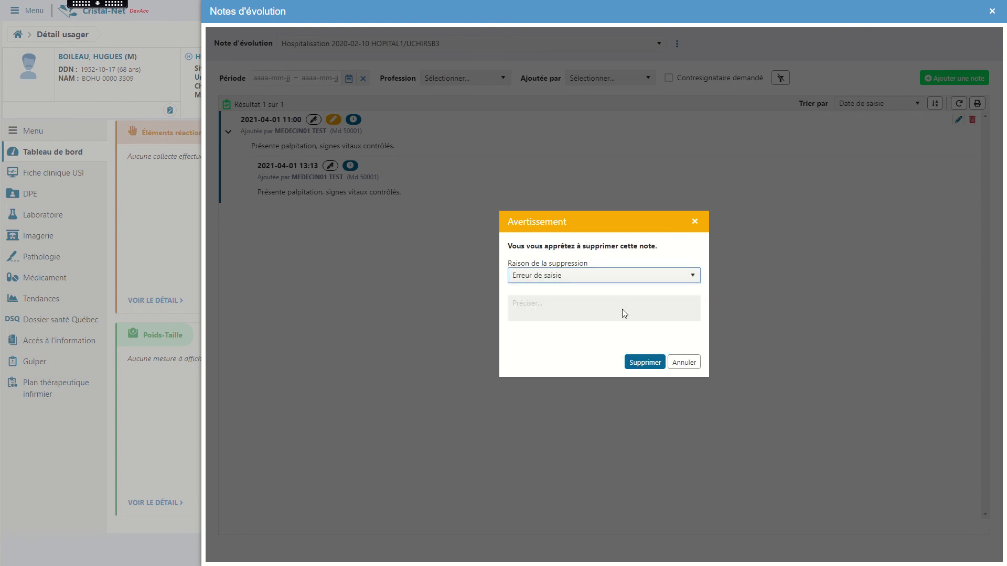
left_click(655, 363)
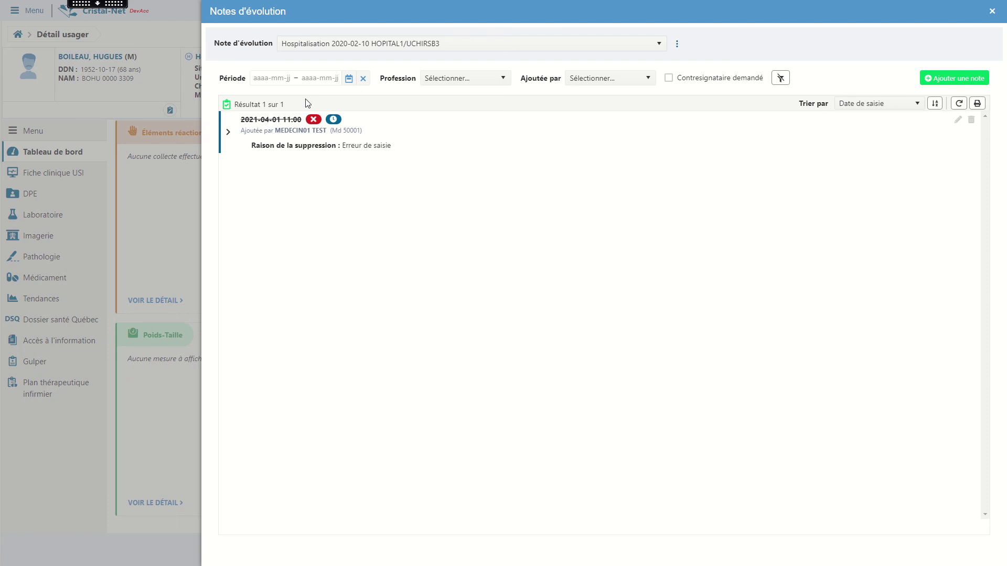
left_click(229, 134)
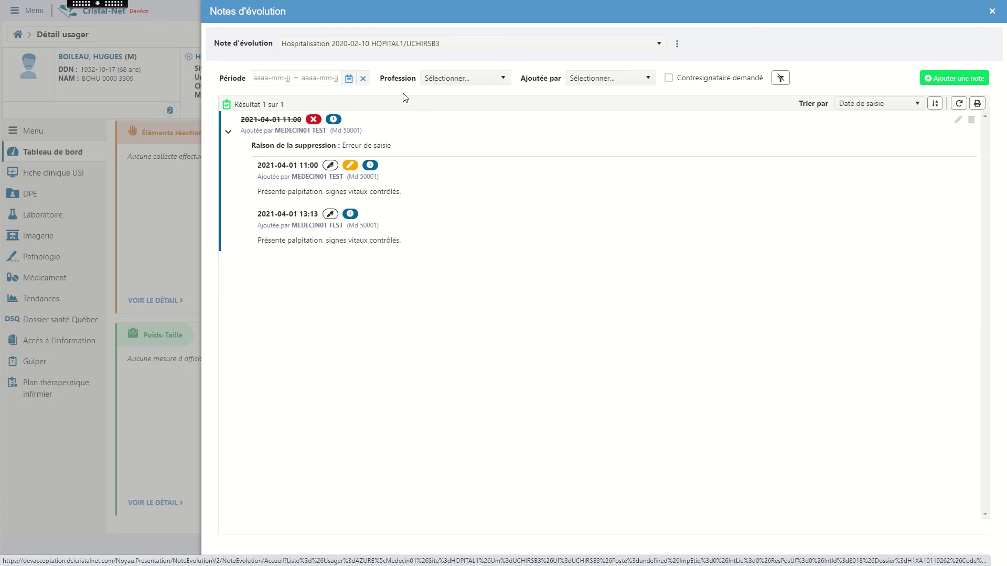
mouse_move(315, 120)
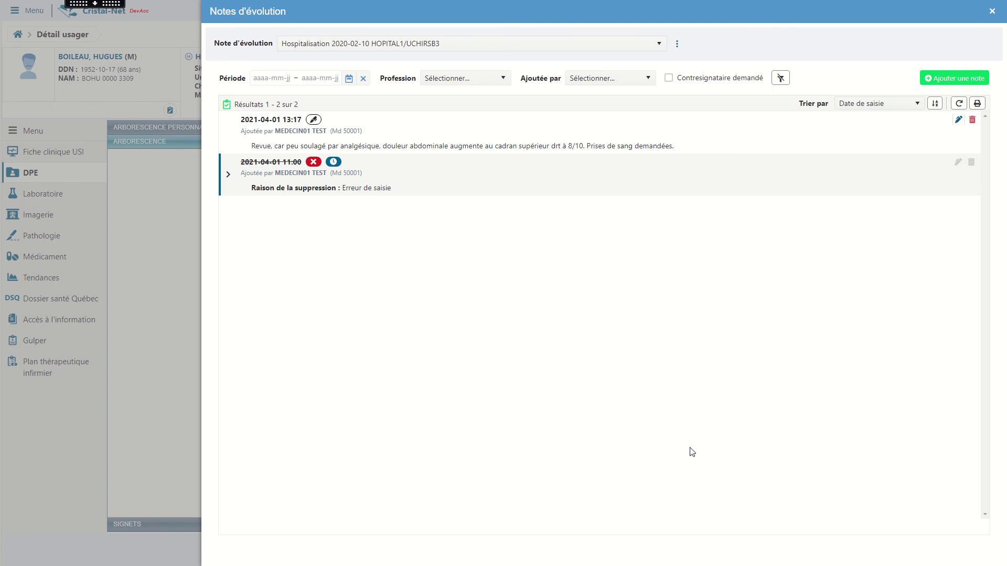
Step: Open the 13:17 entry for countersigning, set the profession to Médecin and append "Analgésie modifiée." to its text
left_click(959, 121)
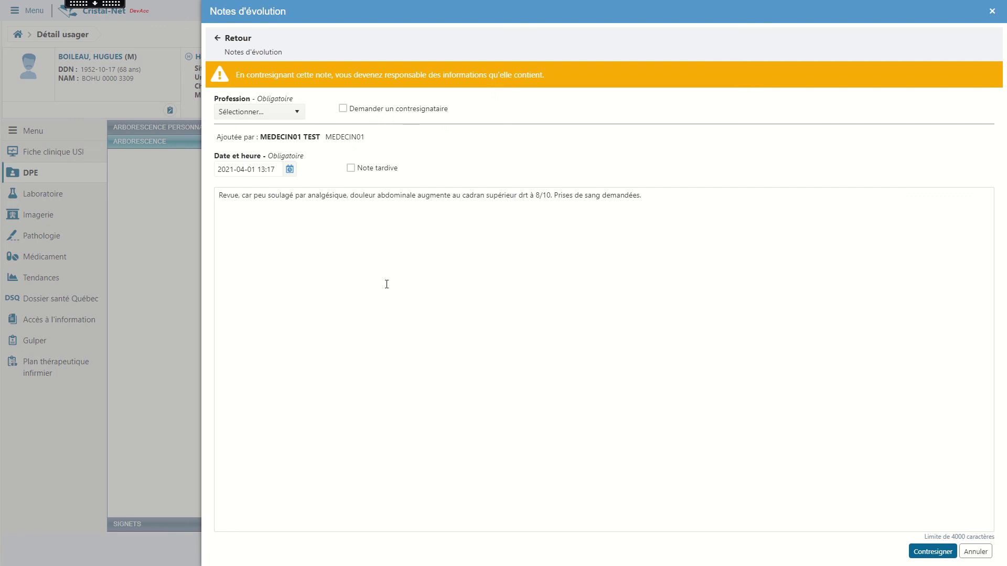
left_click(291, 111)
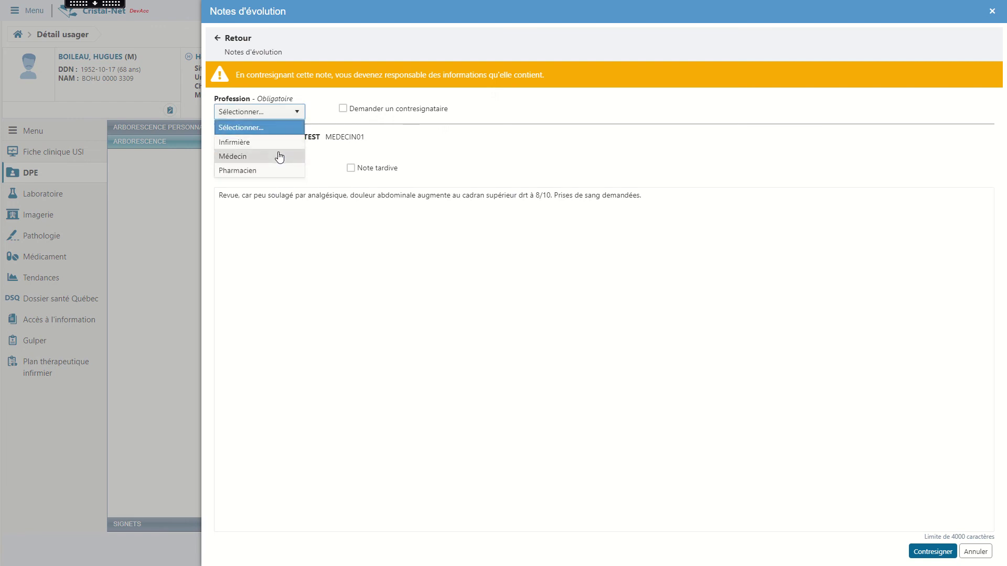
left_click(279, 156)
left_click(700, 197)
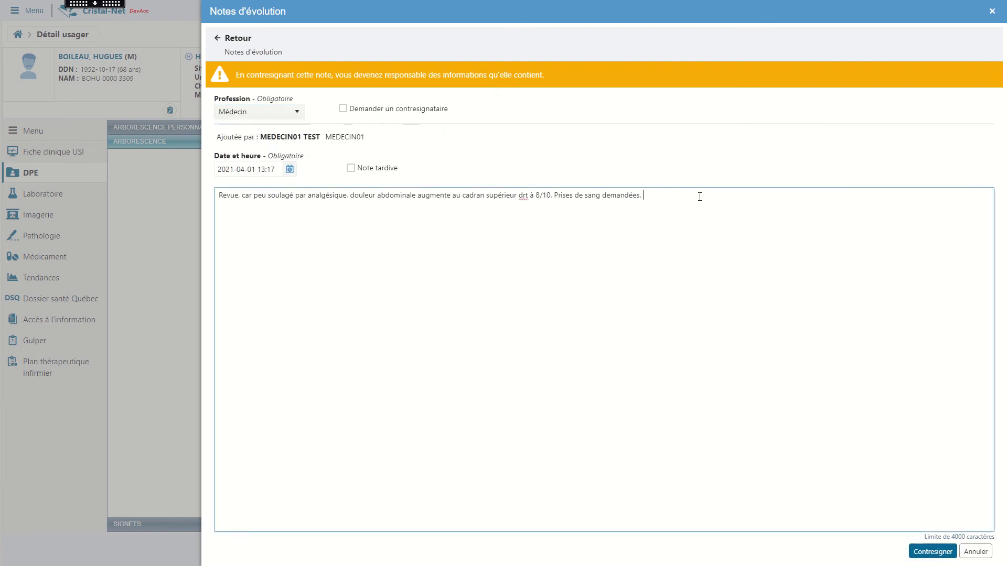
type("Analgésie modifiée.")
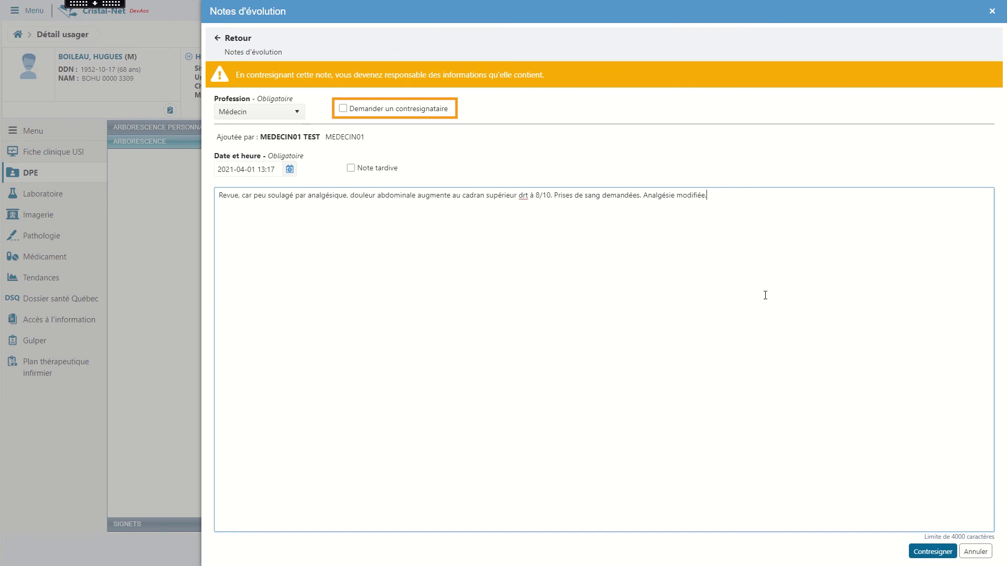
Step: Countersign the 13:17 entry, validating the identity with the account password
left_click(932, 552)
left_click(637, 302)
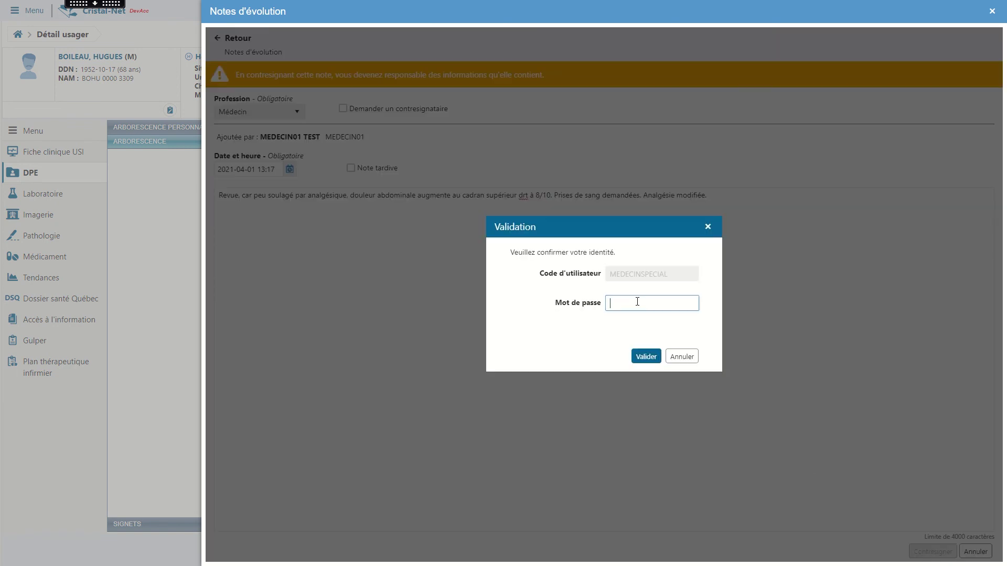
type("•••••••••")
left_click(645, 352)
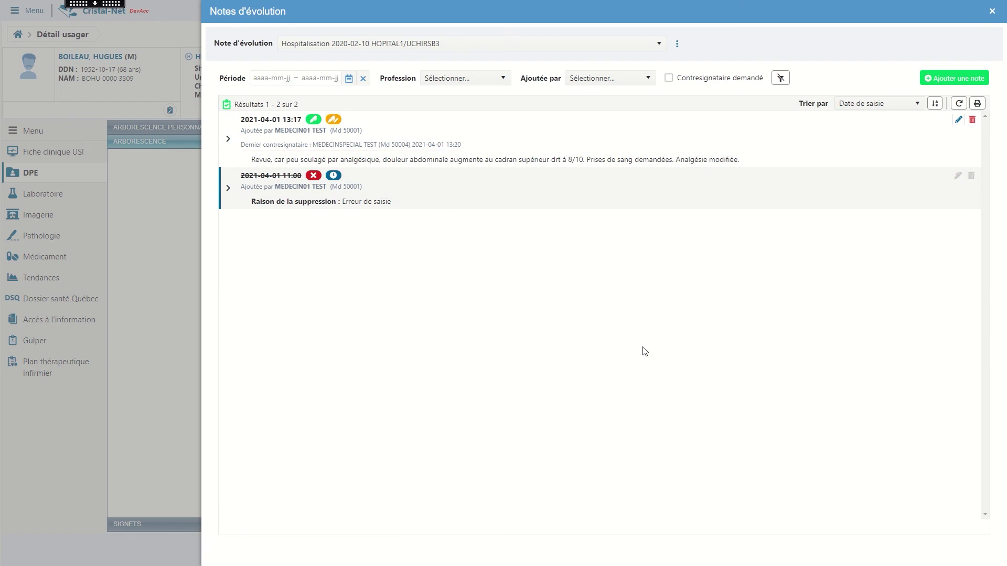
Step: Delete the countersigned 13:17 entry with the deletion reason Erreur de saisie and check its deletion status details
left_click(973, 119)
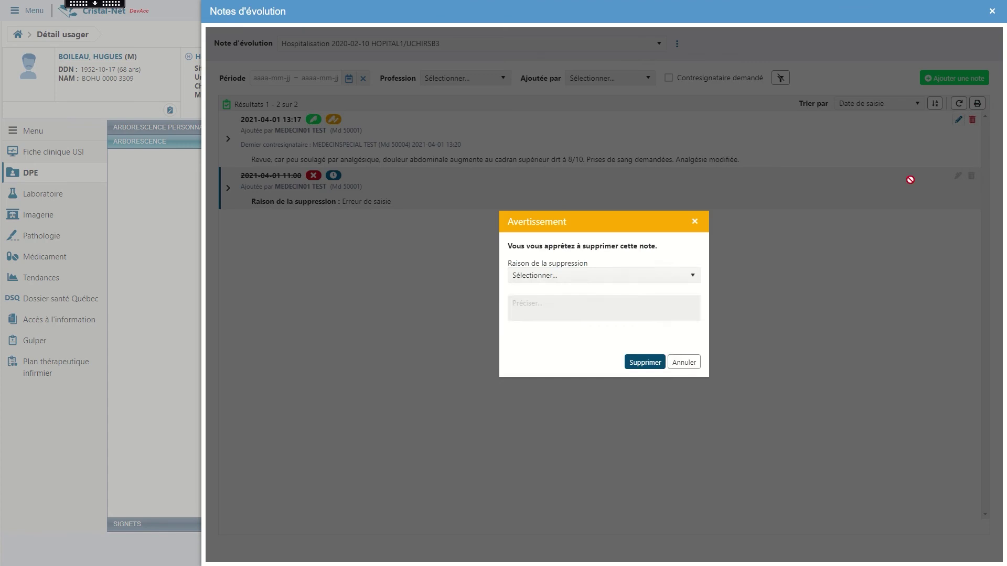
left_click(627, 278)
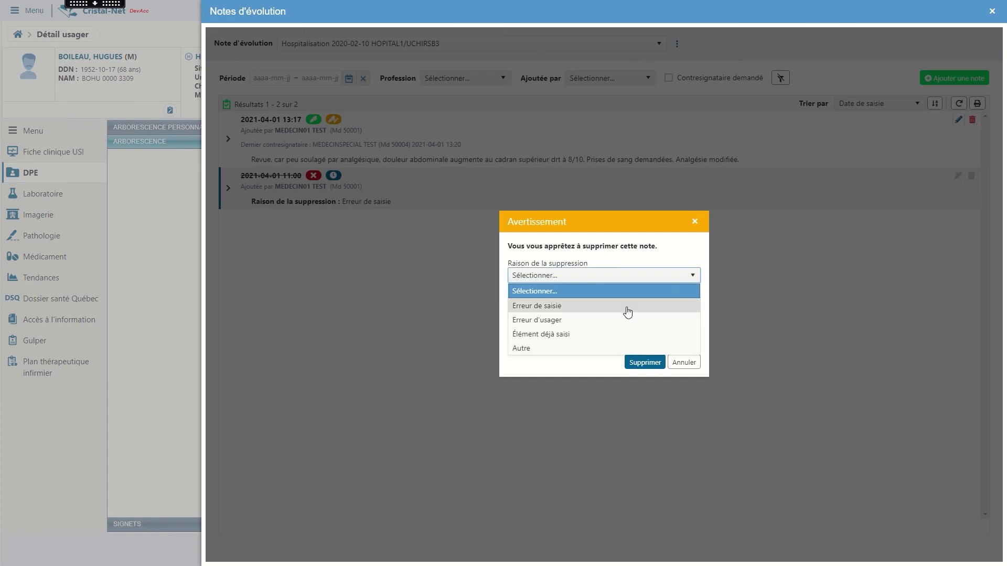
left_click(627, 306)
left_click(645, 362)
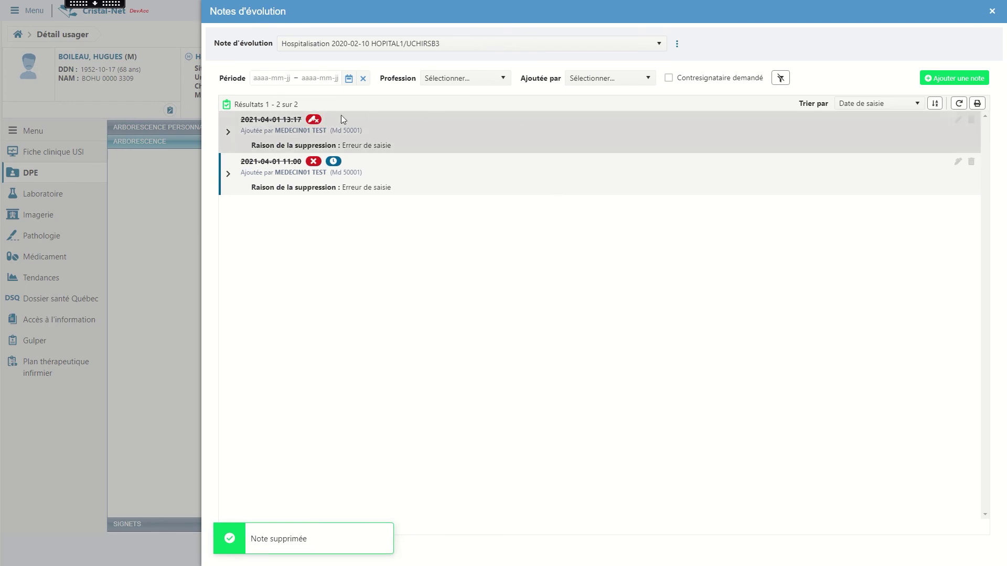
mouse_move(317, 124)
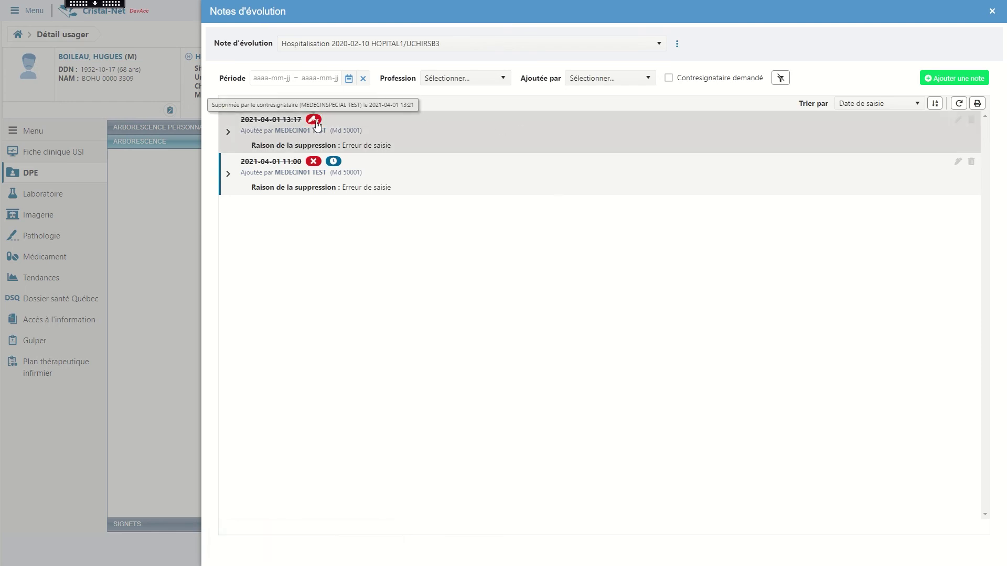